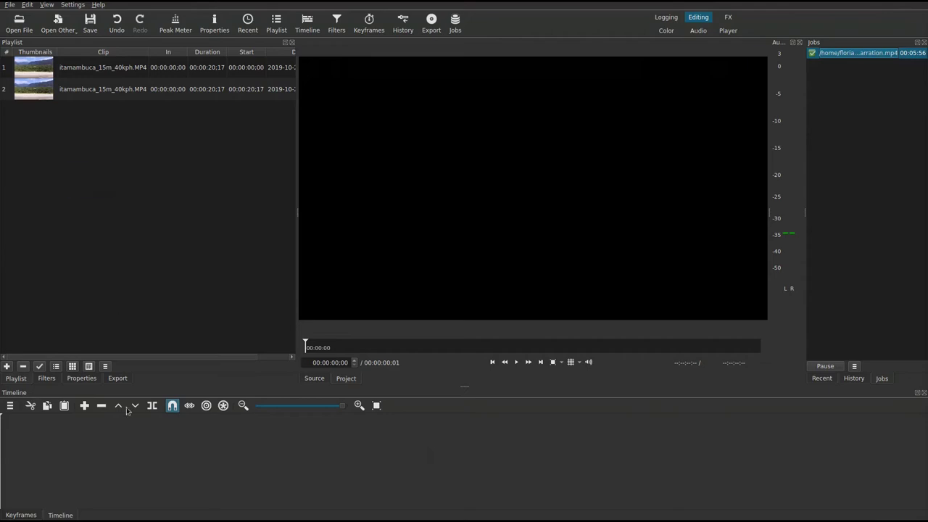
# Add a video track to the empty timeline and rename it from V1 to 'Left'.
pyautogui.click(10, 405)
pyautogui.moveTo(15, 419)
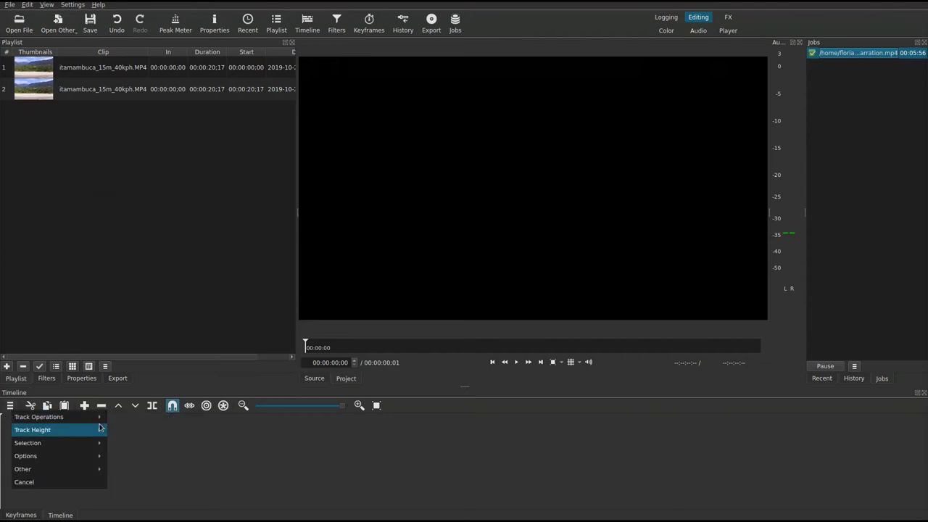
pyautogui.click(126, 432)
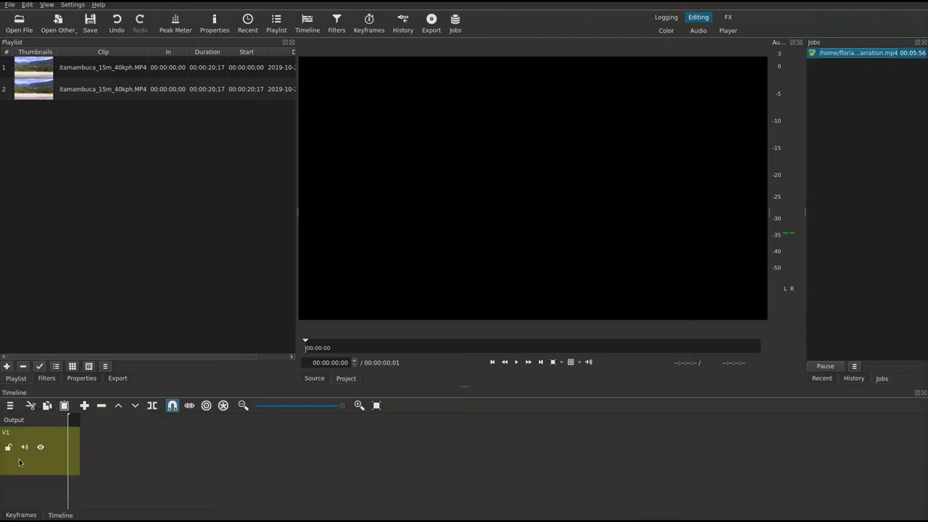
pyautogui.doubleClick(14, 434)
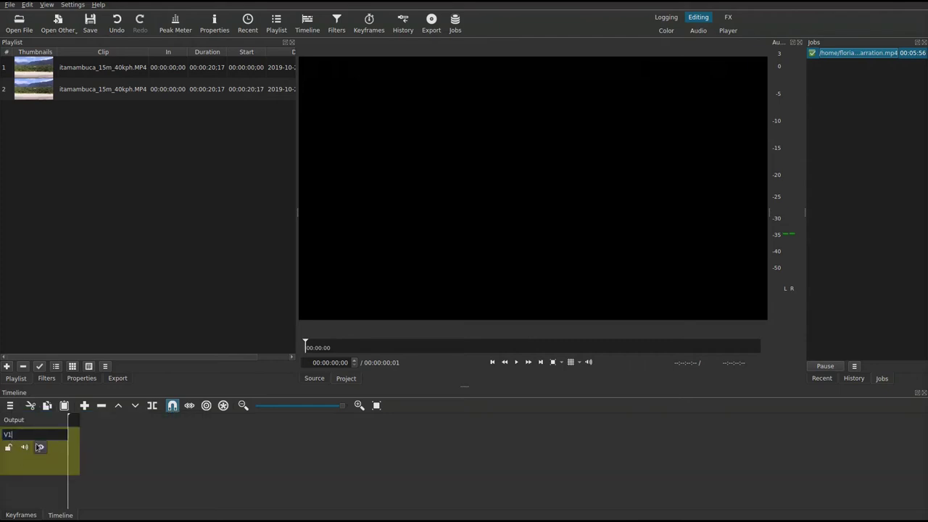
pyautogui.press('BackSpace')
pyautogui.press('BackSpace')
pyautogui.write('Left')
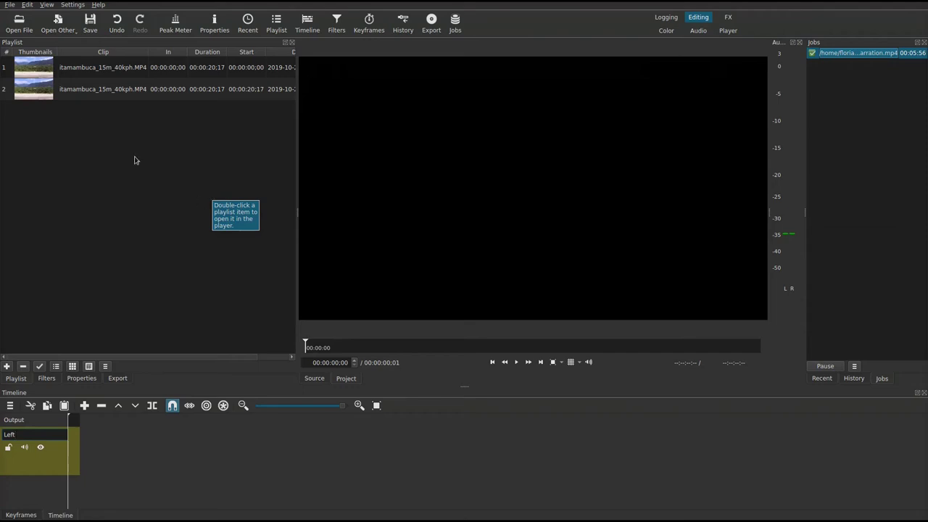
# Place the first itamambuca_15m_40kph.MP4 playlist clip at 00:00:00 on Left and show its filters.
pyautogui.moveTo(38, 69); pyautogui.dragTo(107, 200)
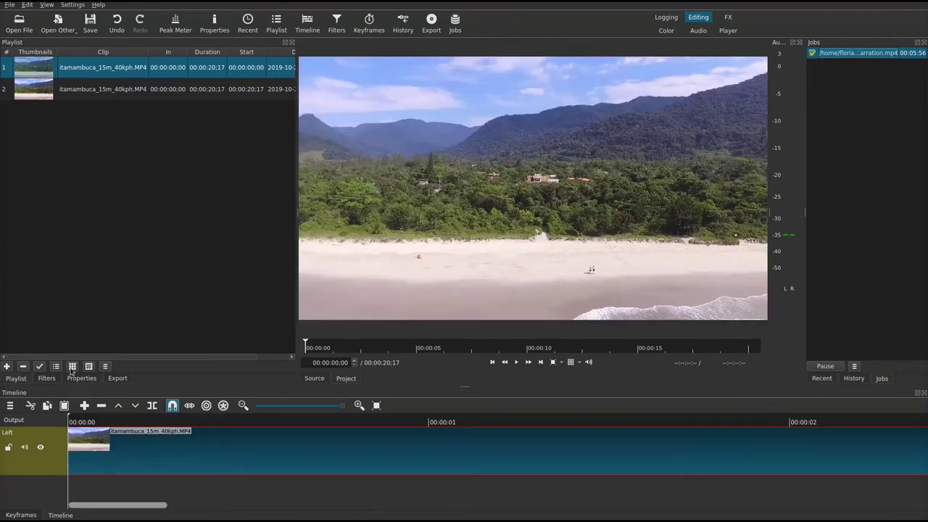
pyautogui.click(41, 378)
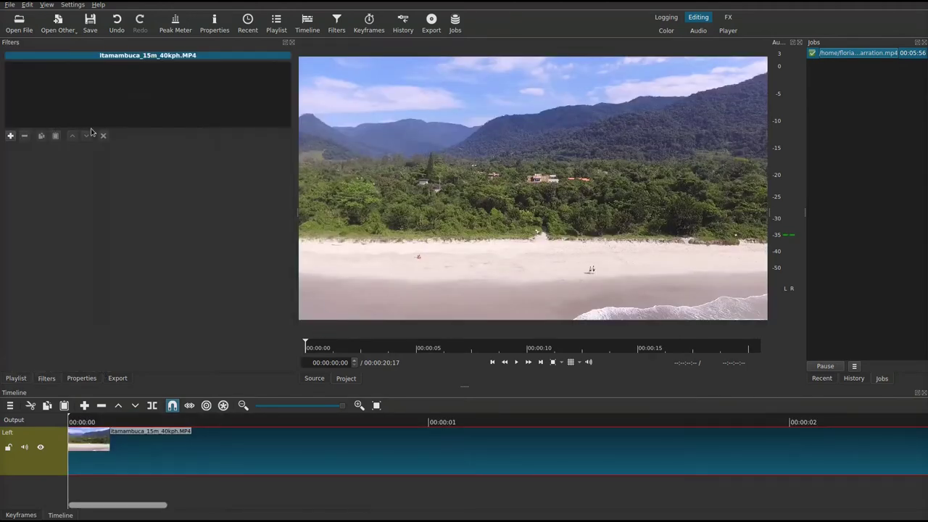
# Add a Crop: Rectangle filter to the Left clip with width 1352 and X position 676.
pyautogui.click(10, 135)
pyautogui.write('cr')
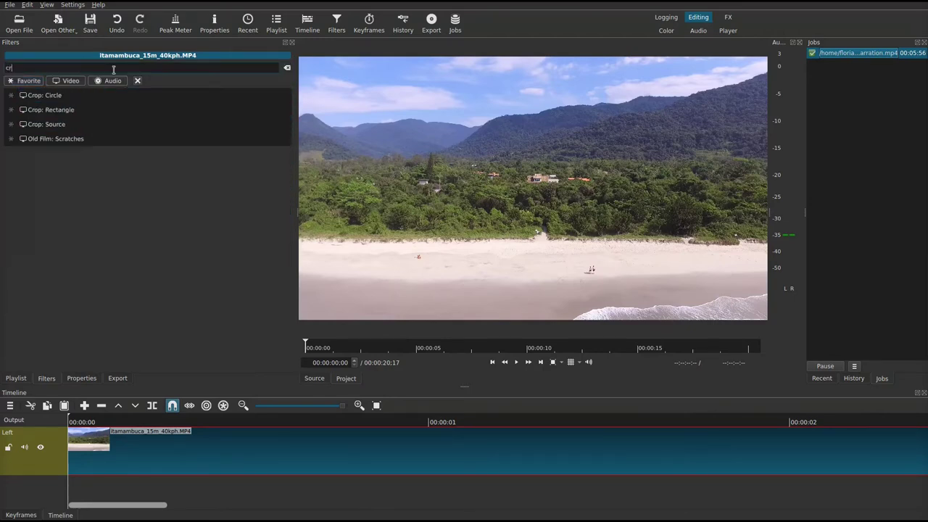
pyautogui.write('op')
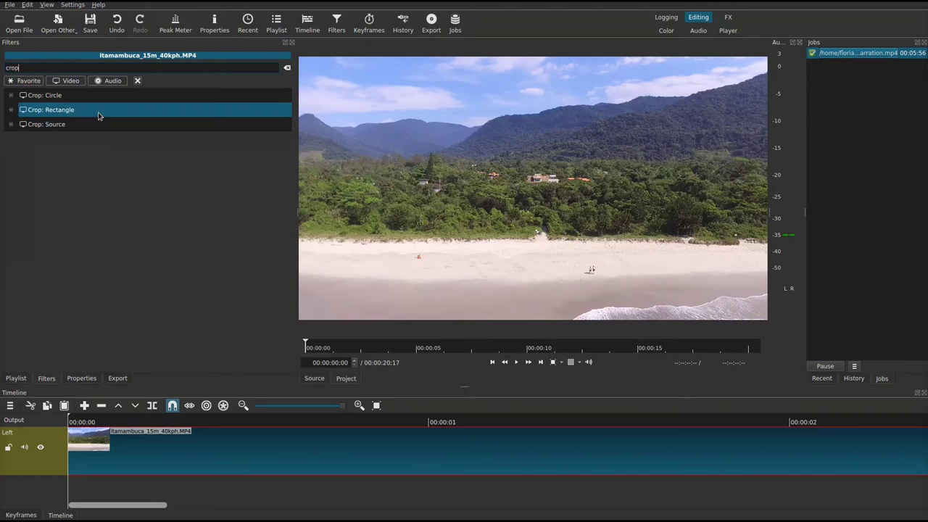
pyautogui.click(99, 112)
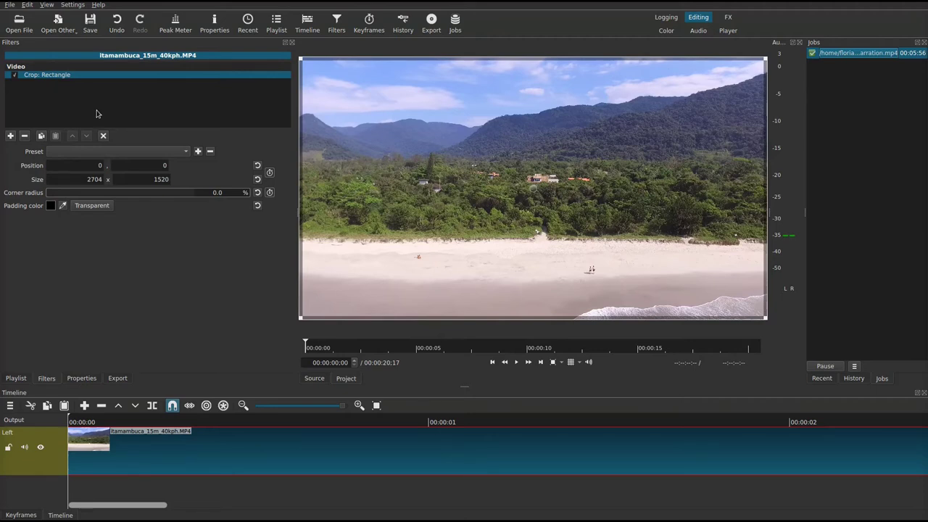
pyautogui.doubleClick(93, 177)
pyautogui.write('1352')
pyautogui.click(93, 167)
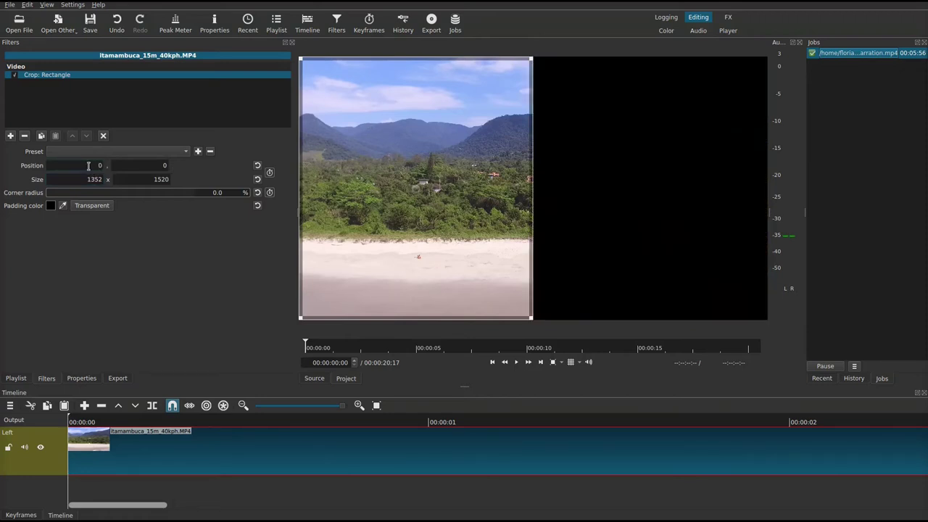
pyautogui.write('676')
pyautogui.press('Return')
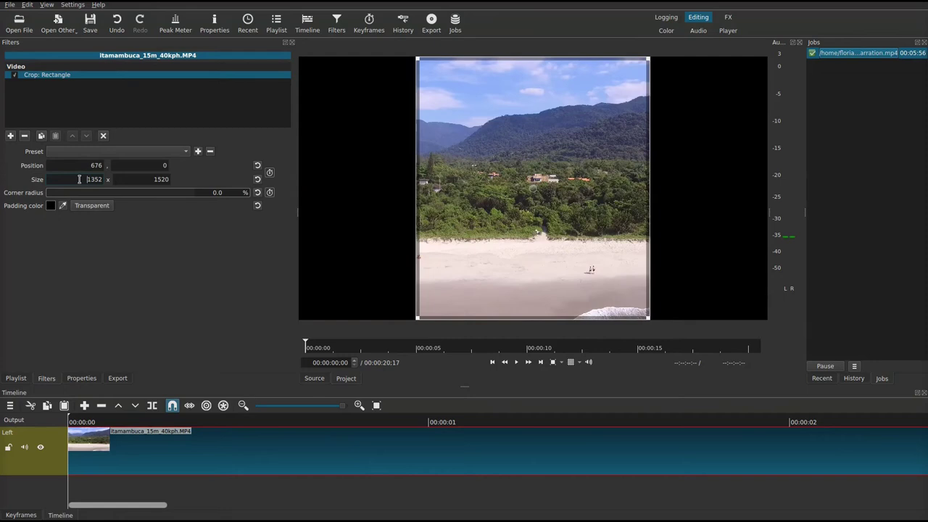
pyautogui.click(10, 135)
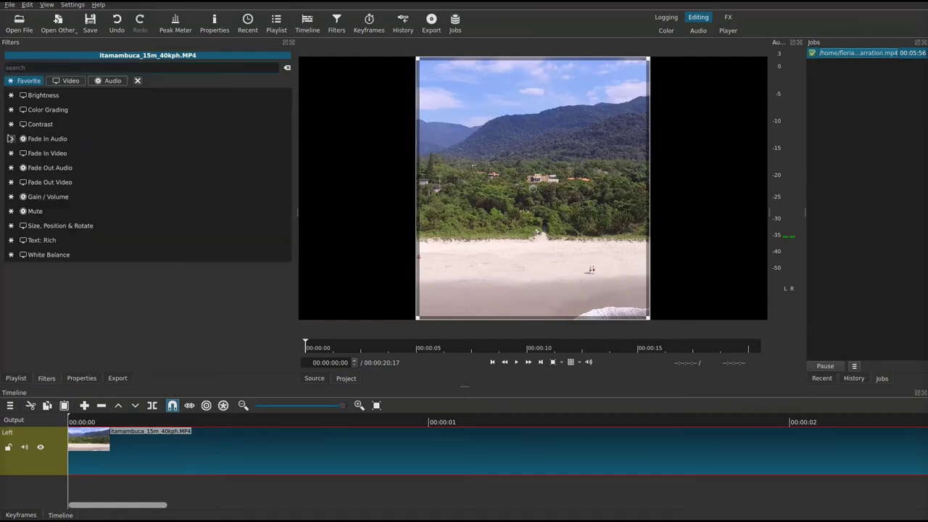
# Add a Size, Position & Rotate filter to the Left clip with X position 676.
pyautogui.click(84, 63)
pyautogui.write('po')
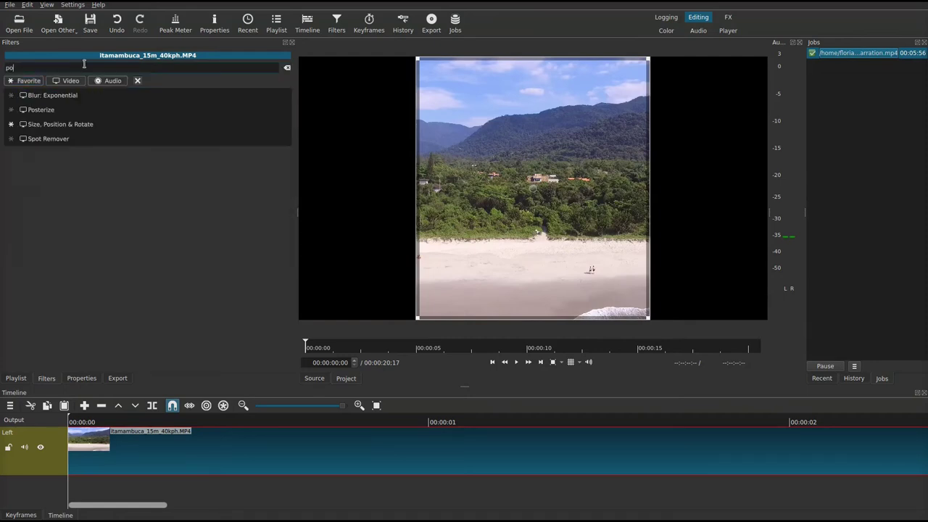
pyautogui.write('s')
pyautogui.click(63, 112)
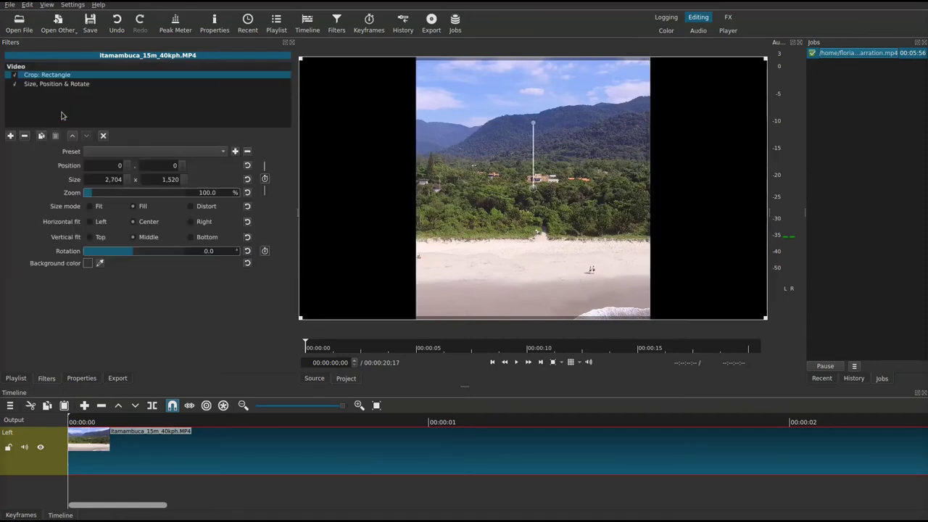
pyautogui.doubleClick(111, 168)
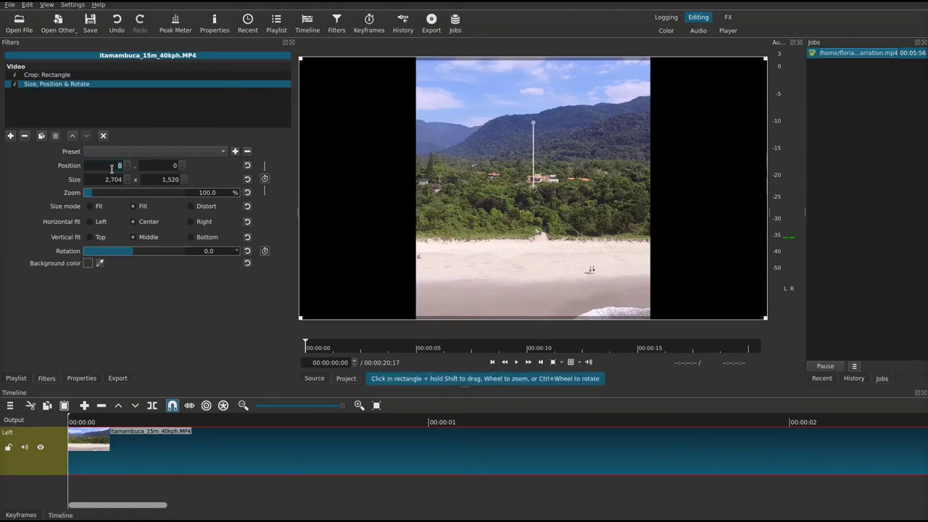
pyautogui.write('676')
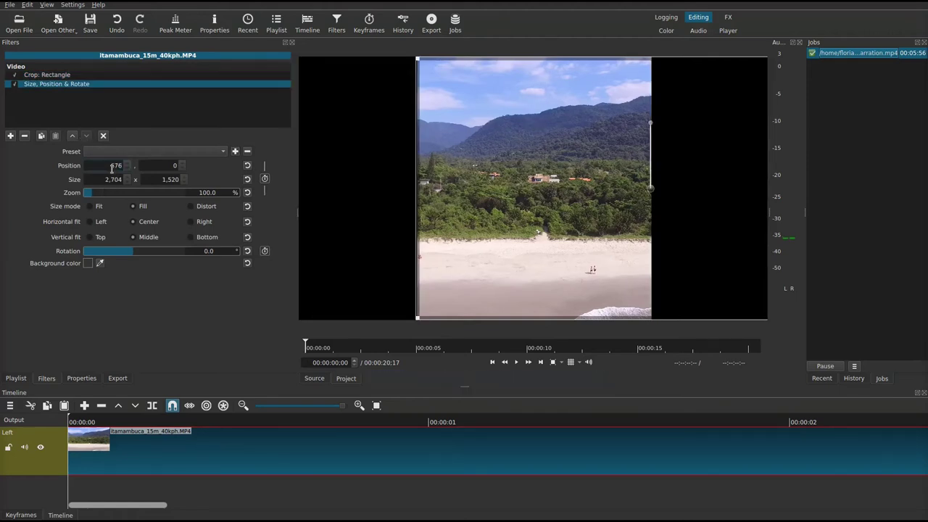
pyautogui.press('Return')
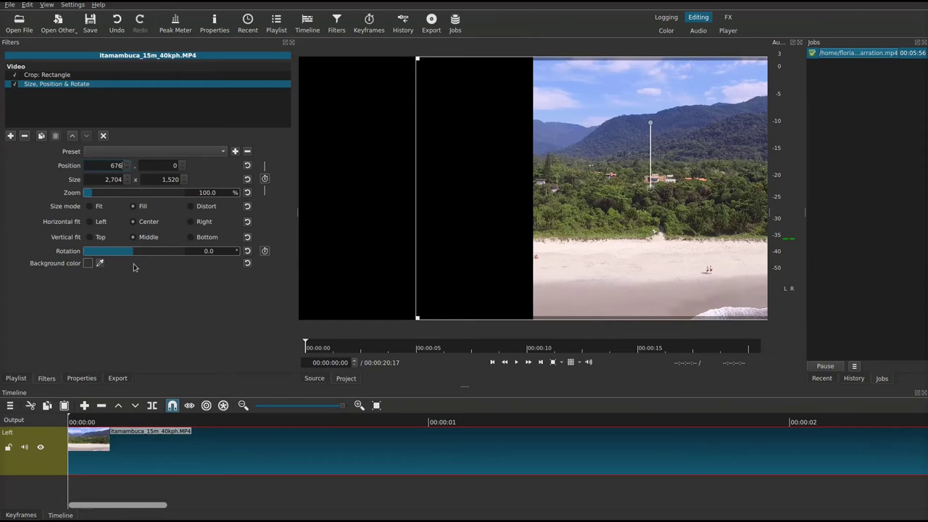
pyautogui.click(11, 407)
# Add a second video track named 'Right' above Left.
pyautogui.moveTo(22, 414)
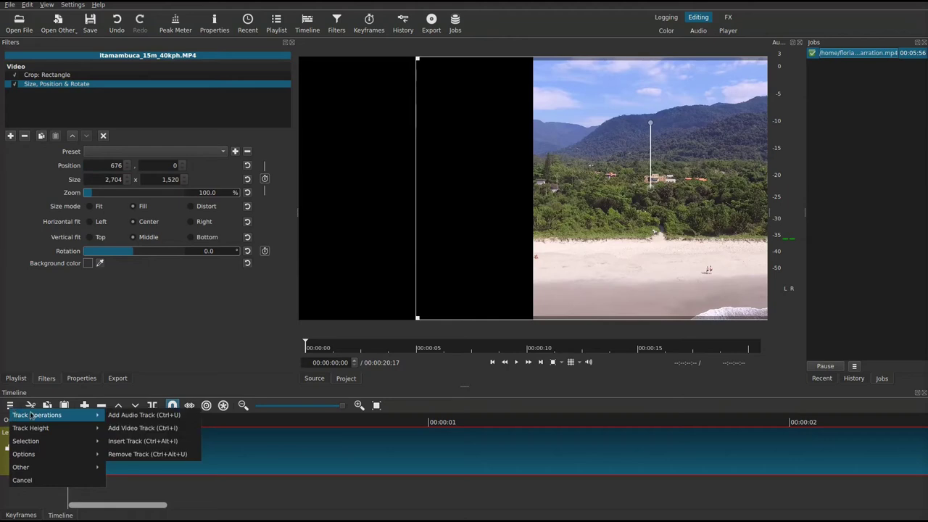
pyautogui.click(172, 429)
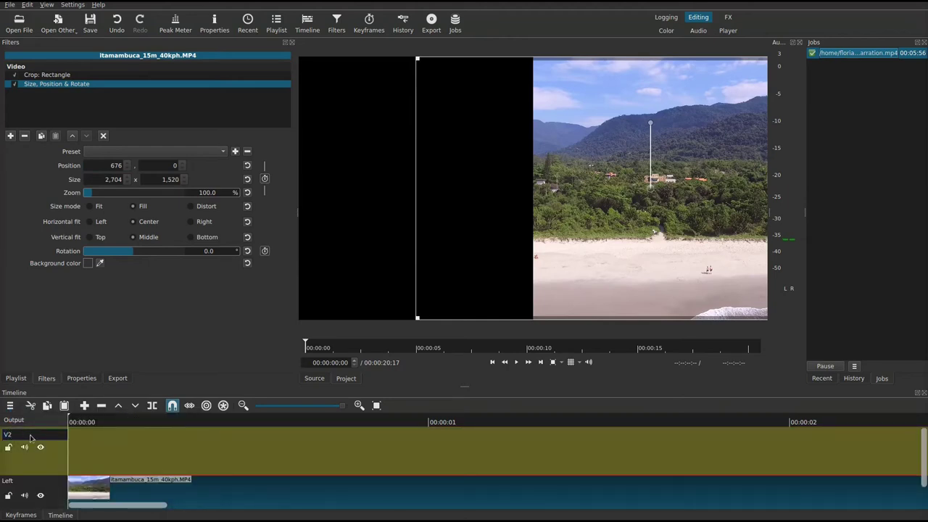
pyautogui.write('Right')
# Place the second itamambuca_15m_40kph.MP4 playlist clip on the Right track and show its filters.
pyautogui.click(16, 380)
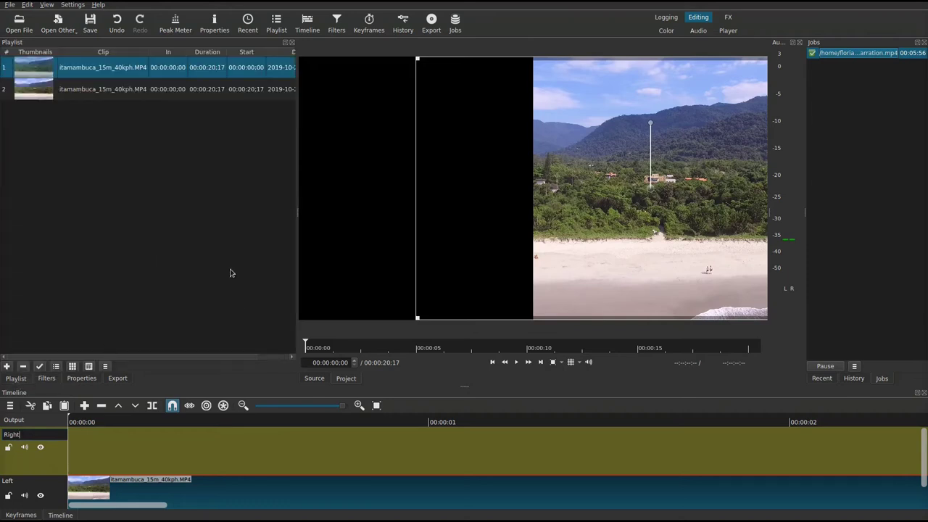
pyautogui.moveTo(64, 87); pyautogui.dragTo(82, 444)
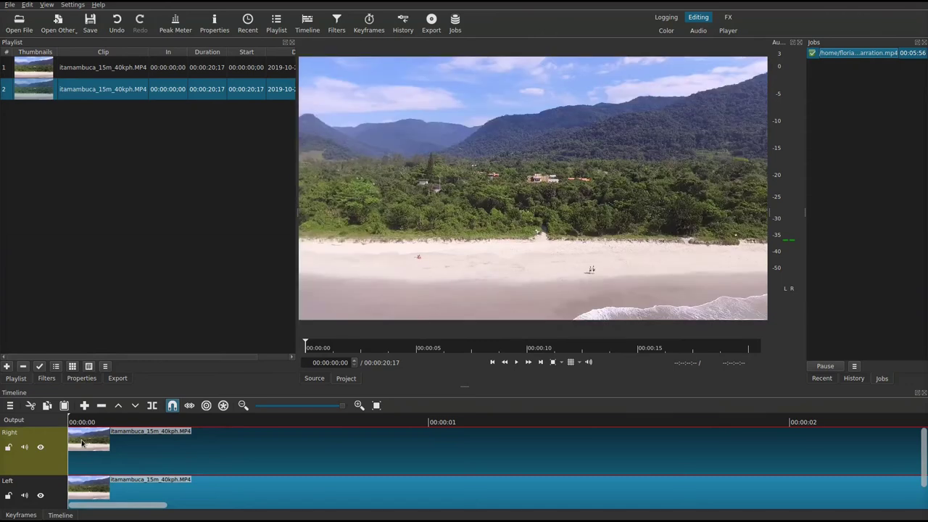
pyautogui.click(52, 377)
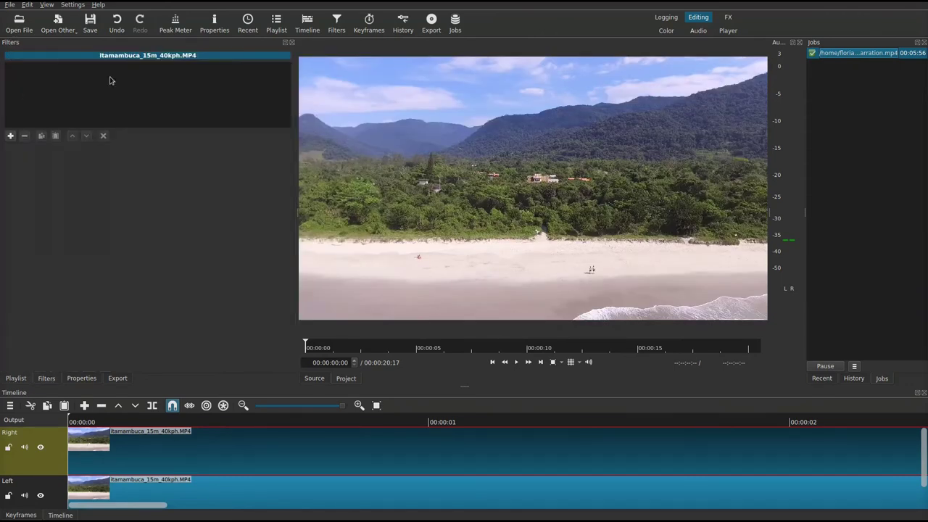
# Add a Crop: Rectangle filter to the Right clip with width 1352 at position 676,0.
pyautogui.click(10, 135)
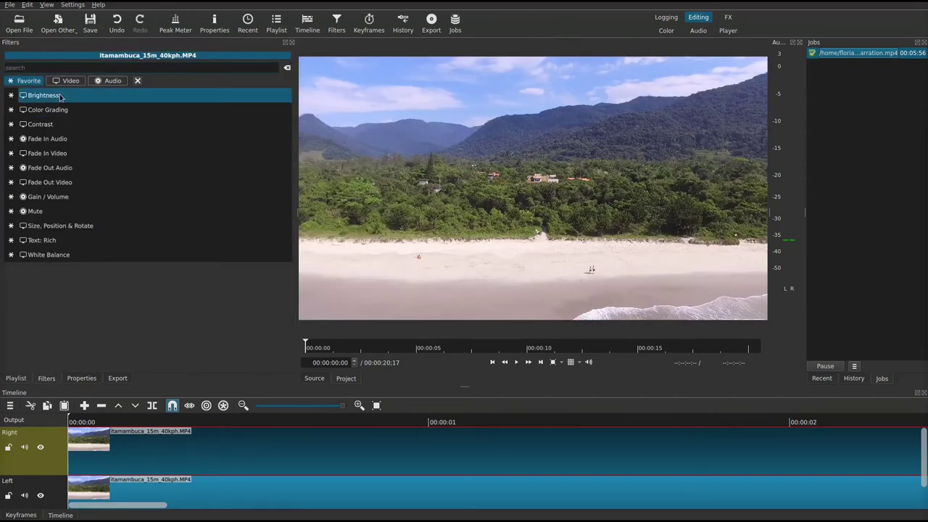
pyautogui.write('crop')
pyautogui.click(71, 113)
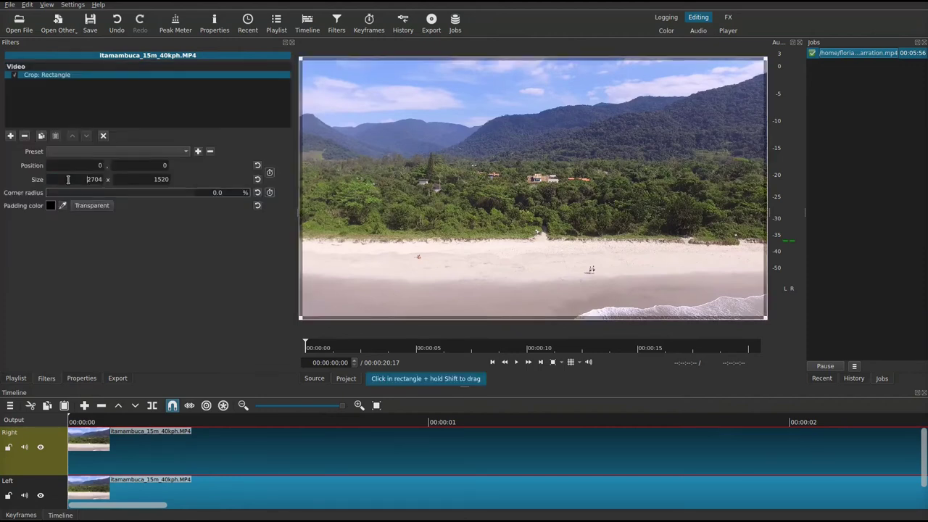
pyautogui.click(102, 179)
pyautogui.press('BackSpace')
pyautogui.press('BackSpace')
pyautogui.press('BackSpace')
pyautogui.press('BackSpace')
pyautogui.write('1352')
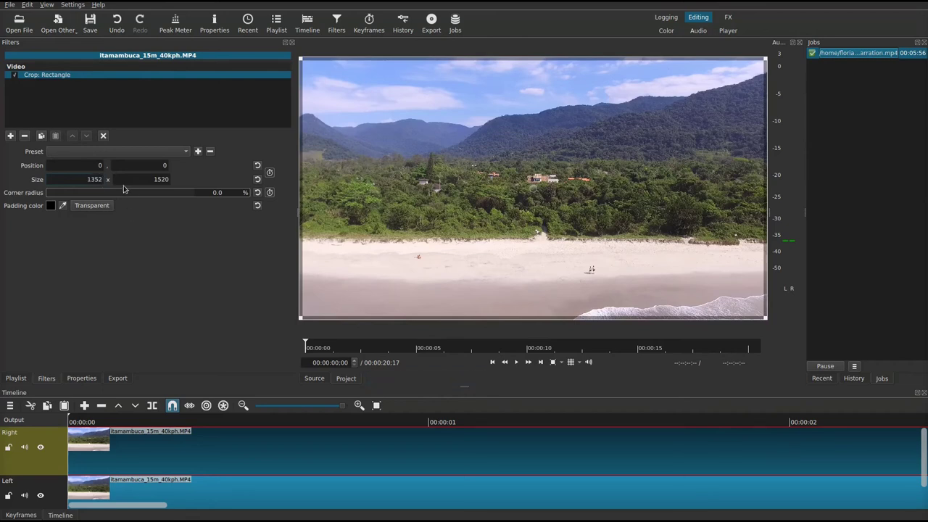
pyautogui.click(100, 165)
pyautogui.press('BackSpace')
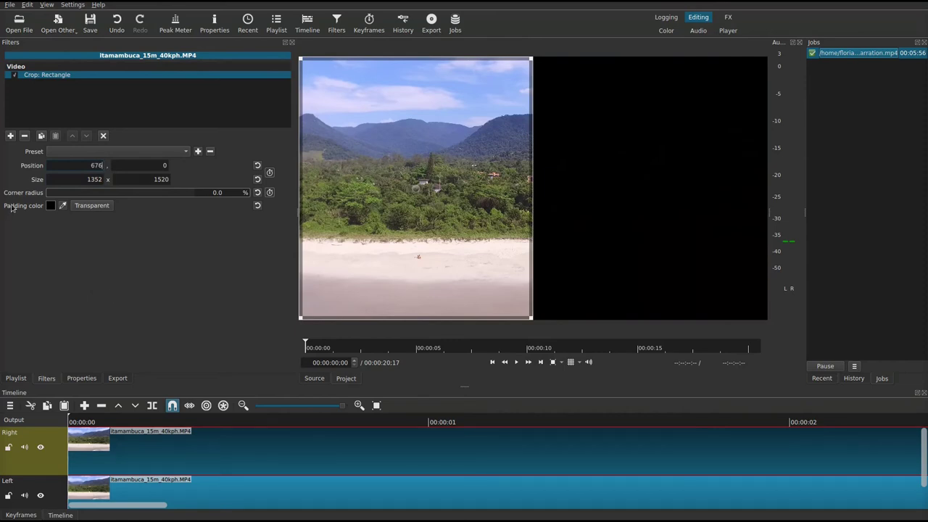
pyautogui.click(11, 135)
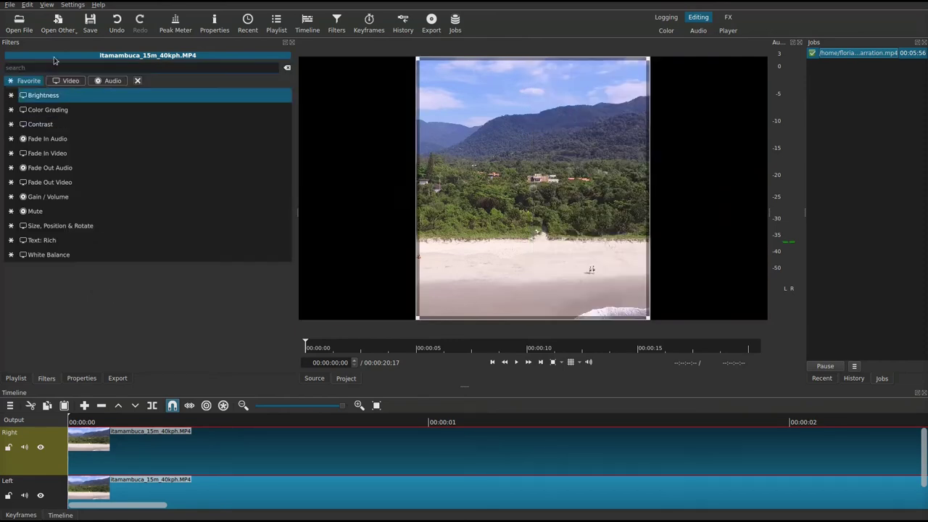
# Add a Size, Position & Rotate filter to the Right clip with X position -676.
pyautogui.write('pos')
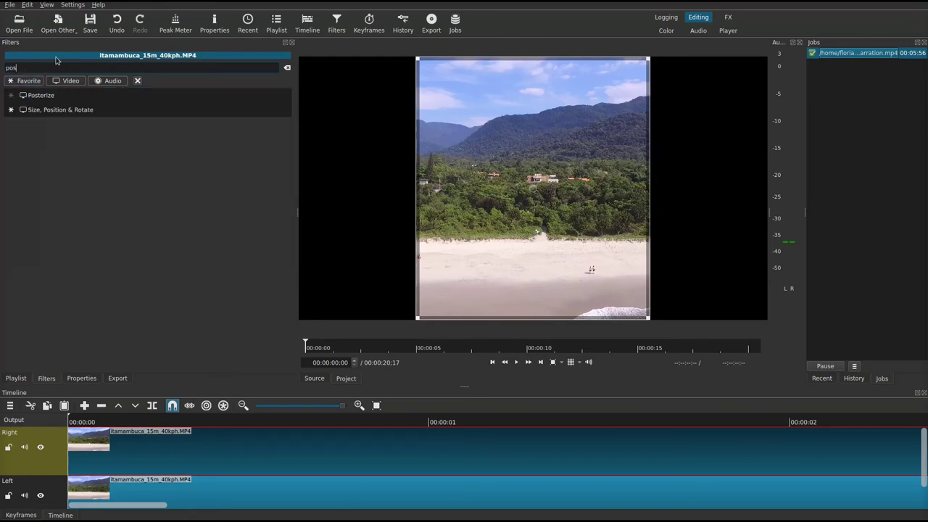
pyautogui.click(58, 109)
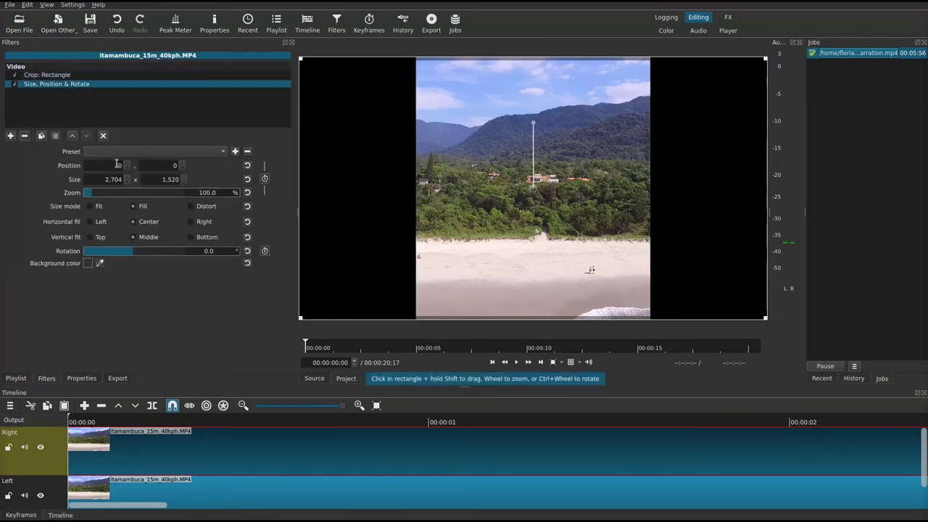
pyautogui.write('-640')
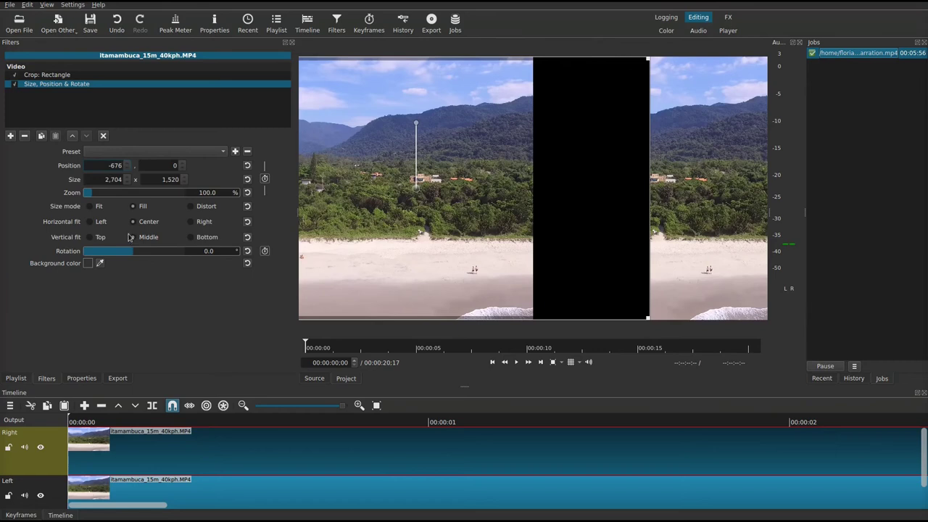
# Set the Right track's blend mode to Add in its track properties.
pyautogui.rightClick(36, 467)
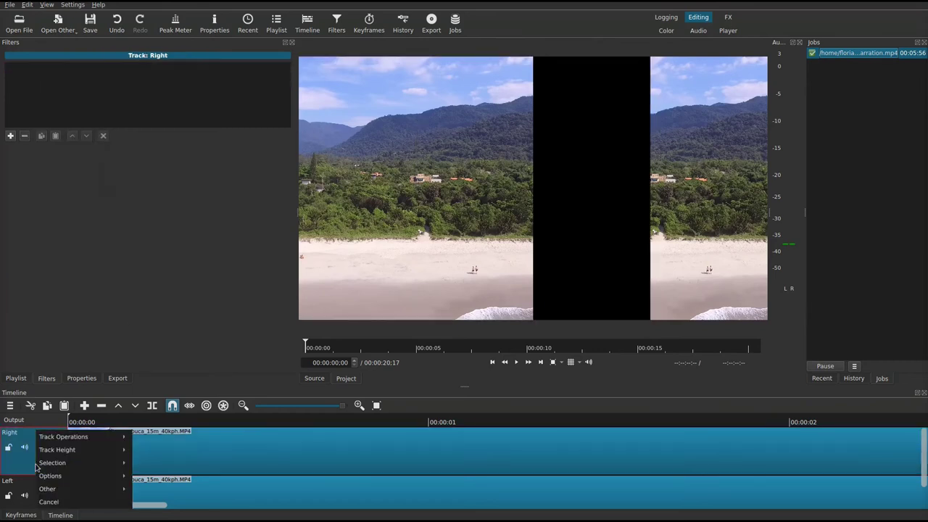
pyautogui.moveTo(57, 489)
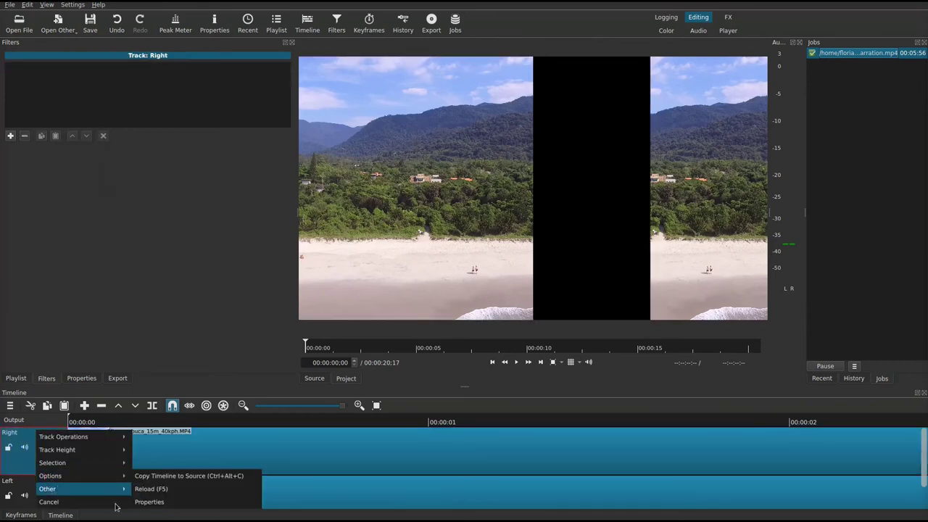
pyautogui.click(149, 501)
pyautogui.click(184, 67)
pyautogui.click(178, 77)
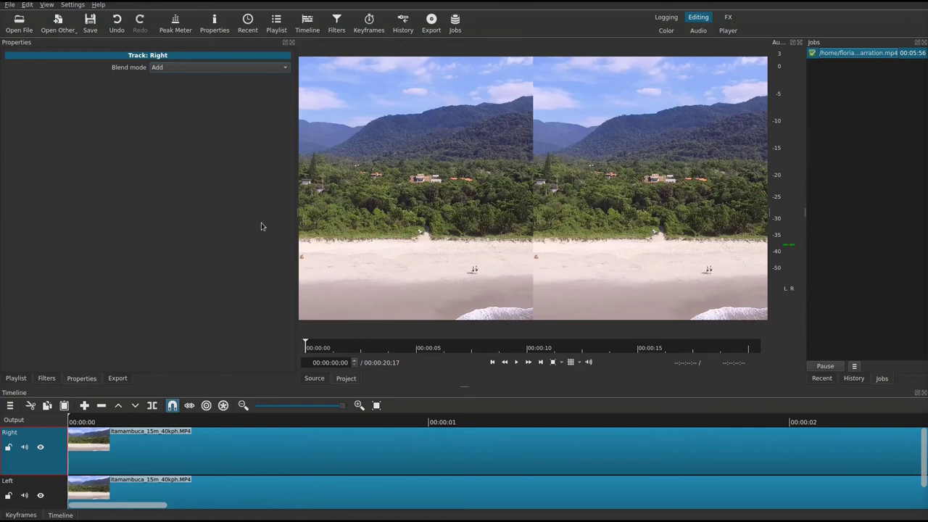
pyautogui.scroll(-1, 925, 486)
# Move the playhead to 00:00:00:09.
pyautogui.click(92, 419)
pyautogui.click(103, 418)
pyautogui.click(177, 419)
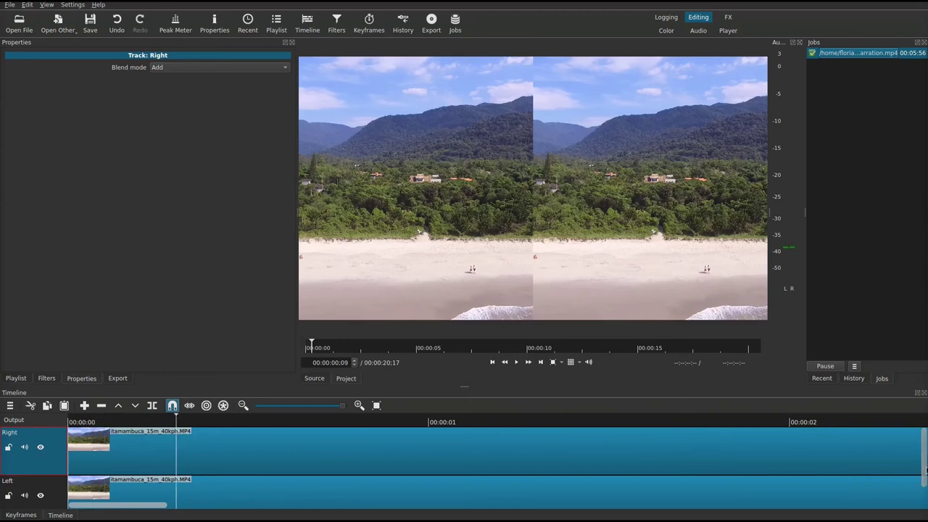
pyautogui.scroll(-1, 924, 480)
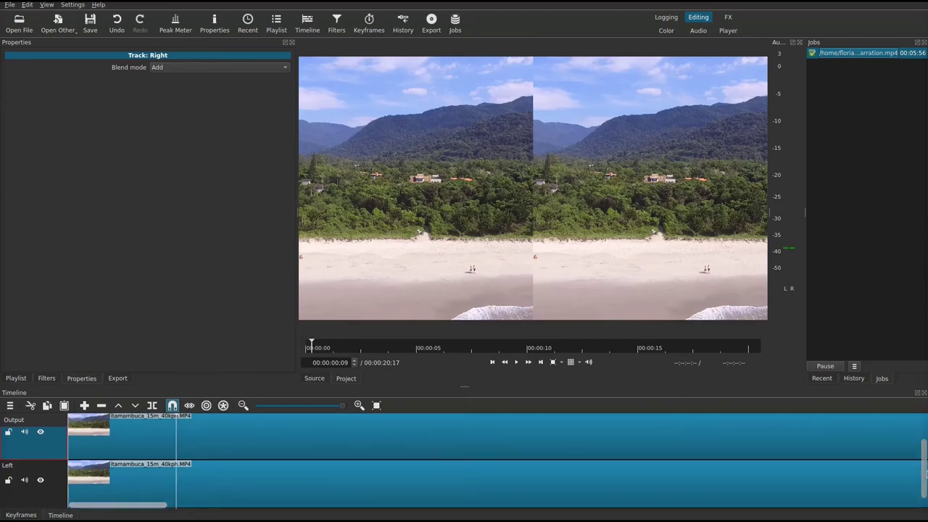
pyautogui.scroll(1, 925, 473)
pyautogui.scroll(-1, 926, 464)
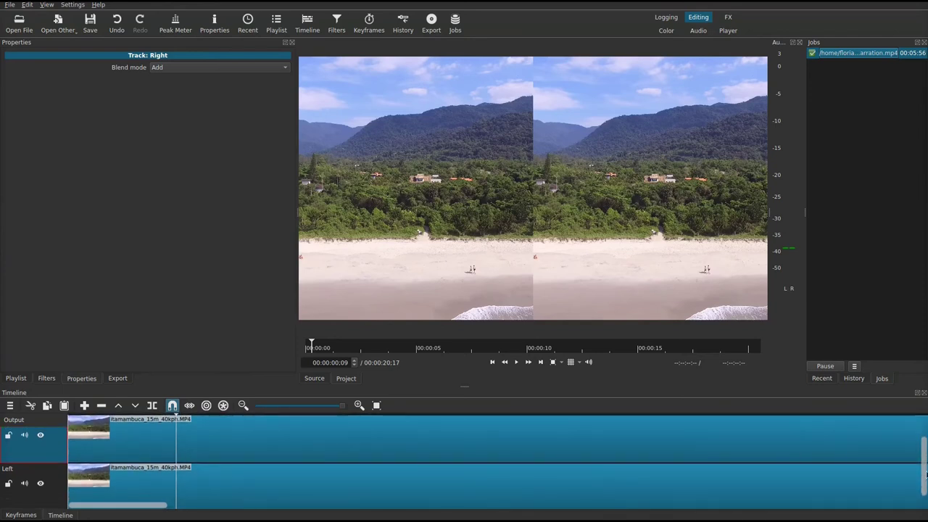
# Shift the Left-track clip 9 frames later to start at 00:00:00:09.
pyautogui.click(207, 488)
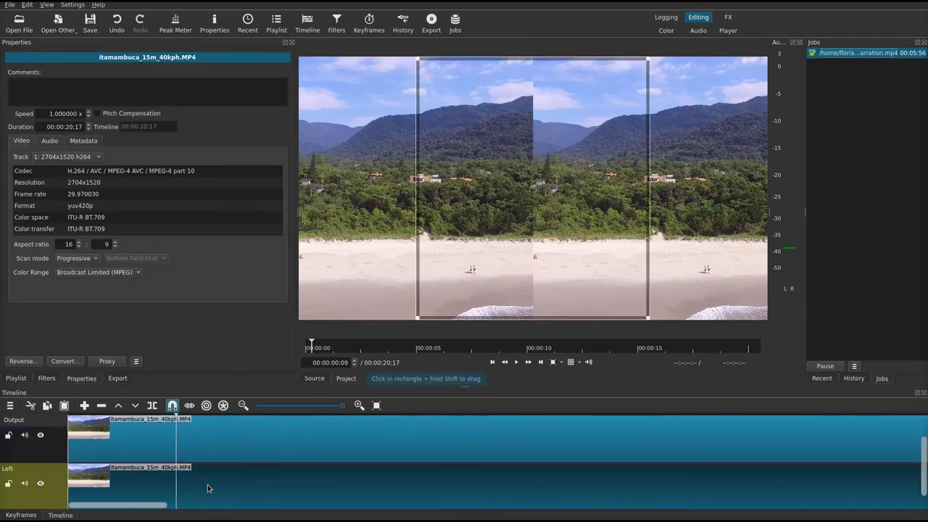
pyautogui.moveTo(203, 486); pyautogui.dragTo(331, 484)
pyautogui.click(385, 490)
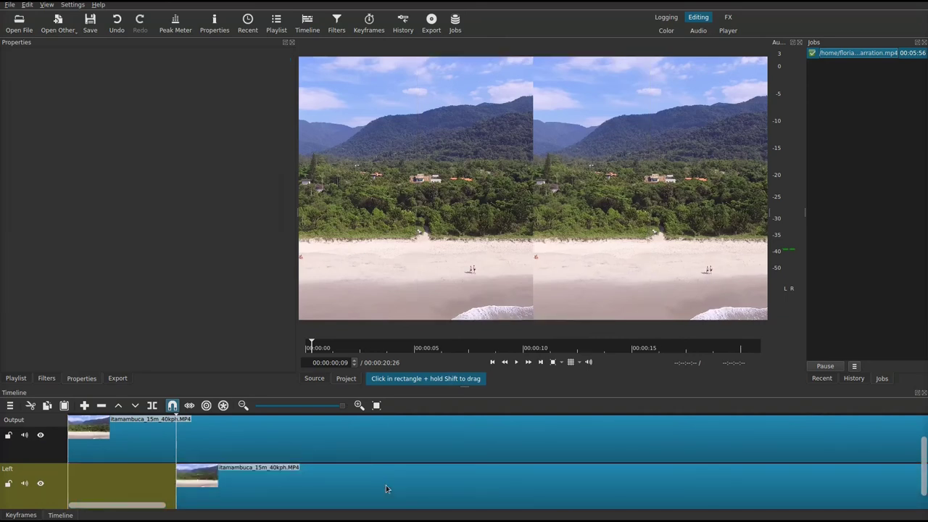
# Split the Right-track clip at the playhead at 00:00:00:09.
pyautogui.click(356, 446)
pyautogui.rightClick(356, 446)
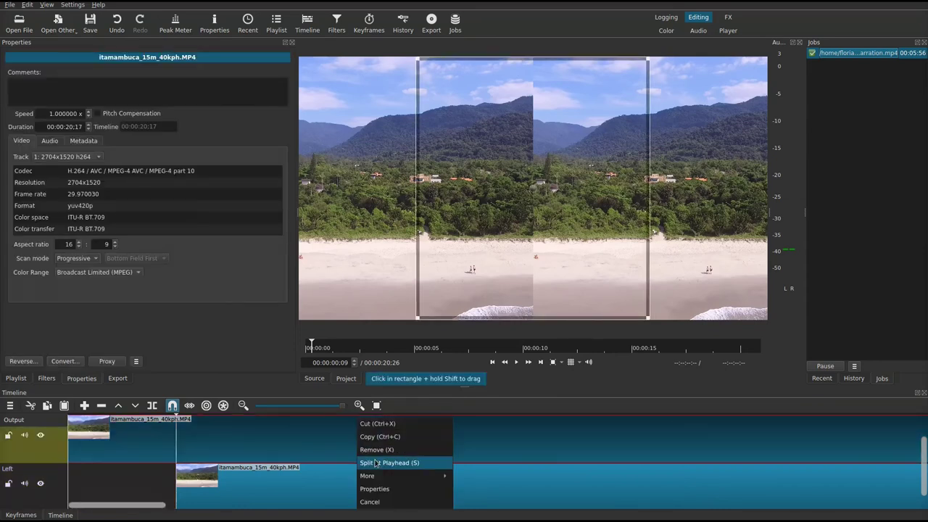
pyautogui.click(136, 450)
pyautogui.click(158, 447)
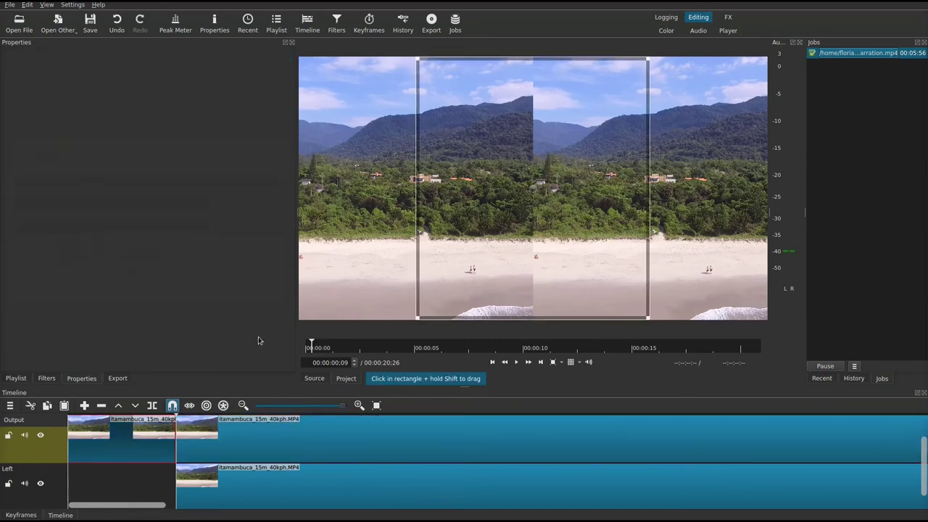
# Move the playhead to 00:00:20:16 near the end of the timeline.
pyautogui.moveTo(118, 506); pyautogui.dragTo(924, 510)
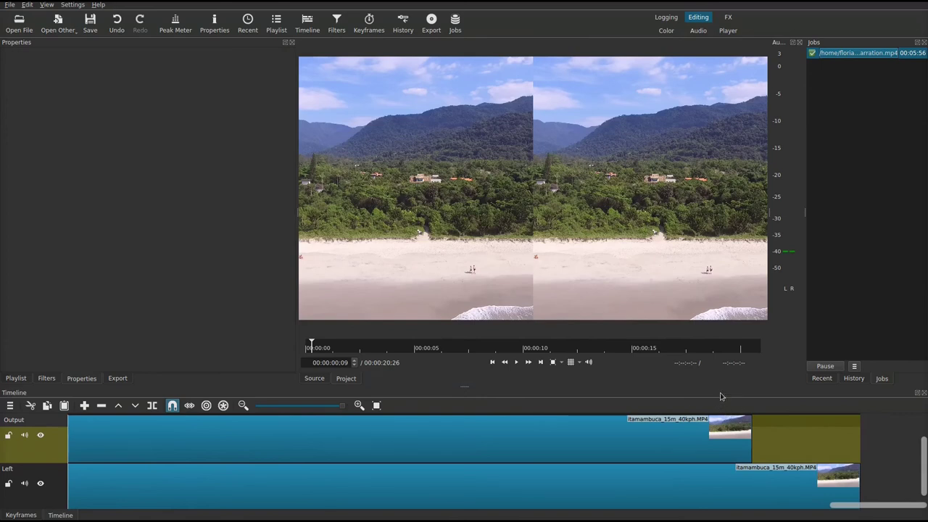
pyautogui.scroll(1, 777, 424)
pyautogui.moveTo(775, 424); pyautogui.dragTo(751, 422)
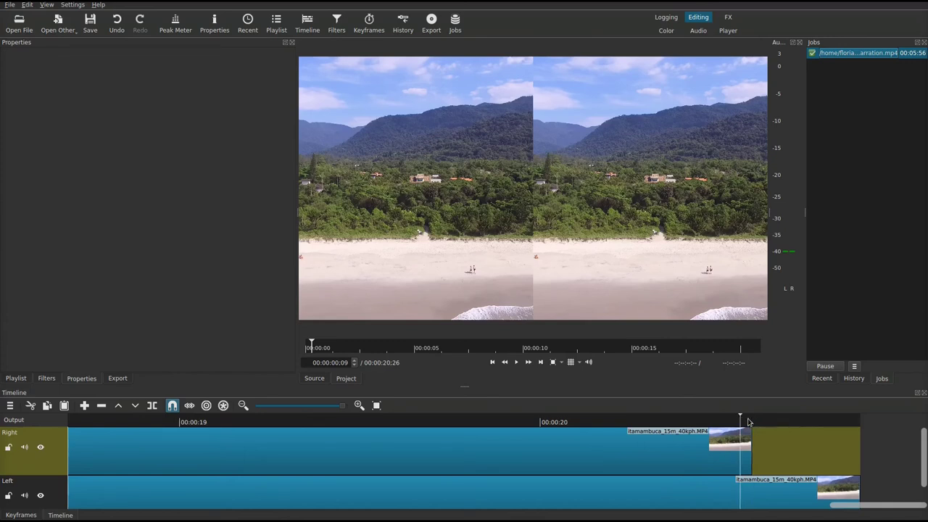
# Split the Right-track clip at 00:00:20:16 and delete the leftover end piece.
pyautogui.scroll(-1, 926, 455)
pyautogui.scroll(-1, 925, 455)
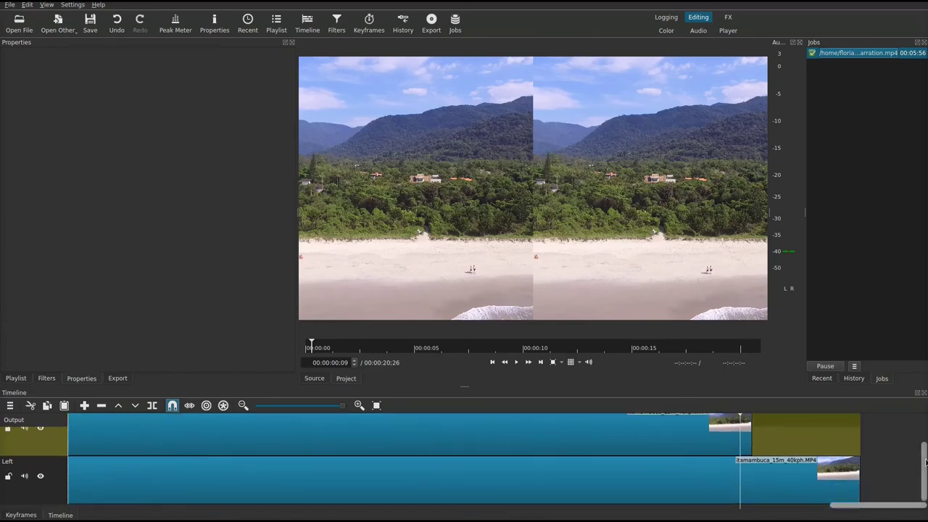
pyautogui.click(712, 444)
pyautogui.rightClick(712, 444)
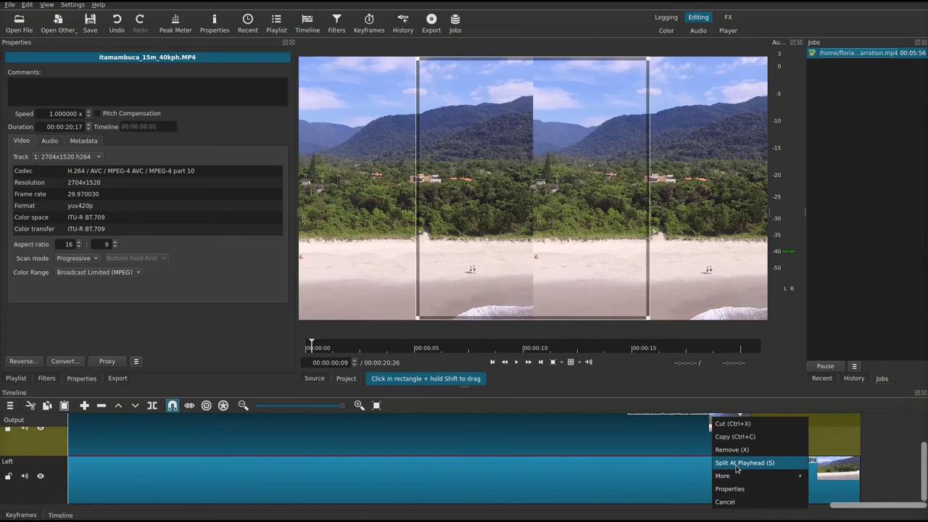
pyautogui.click(736, 466)
pyautogui.press('Delete')
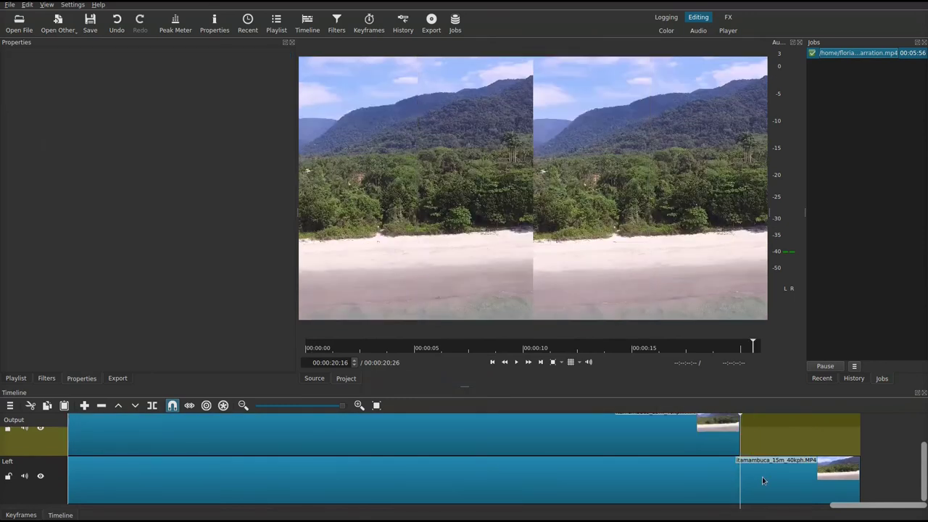
# Split the Left-track clip at 00:00:20:16 and delete its 10-frame tail.
pyautogui.rightClick(762, 480)
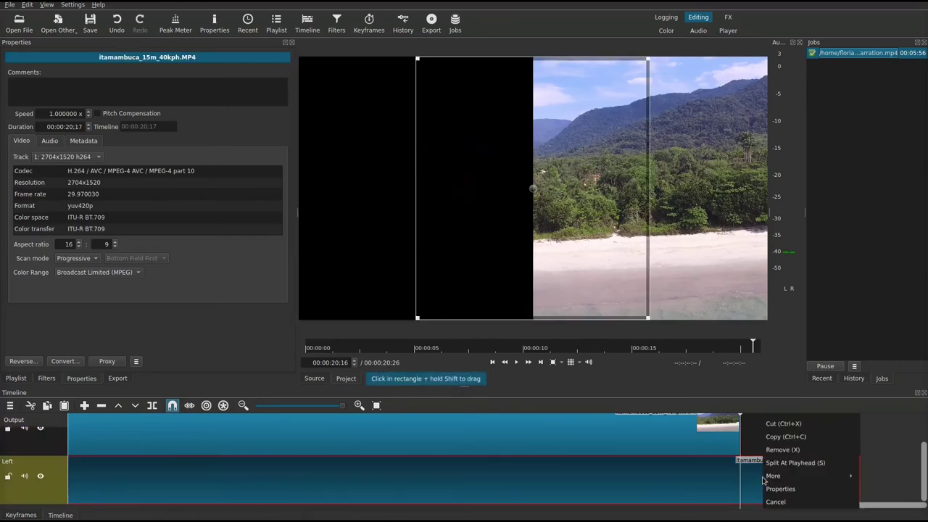
pyautogui.click(788, 462)
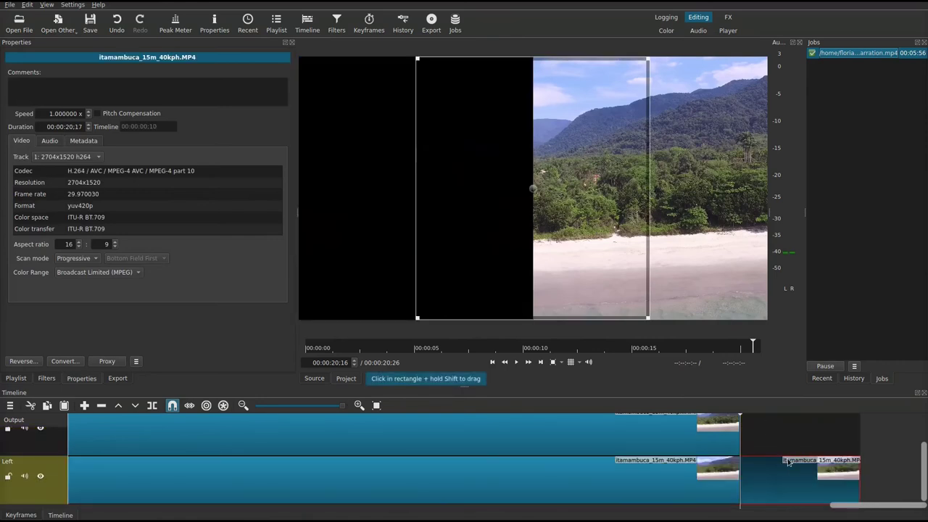
pyautogui.press('Delete')
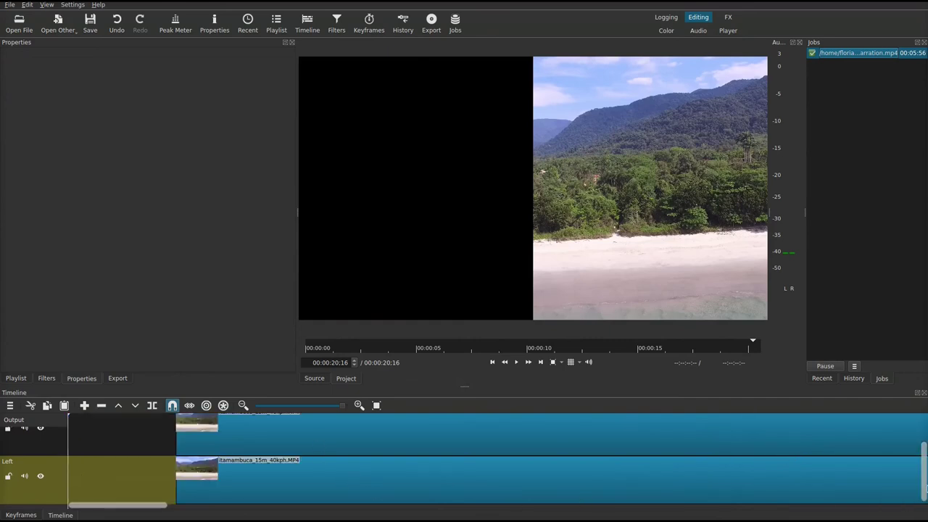
# Drag the Right-track and Left-track clips to start at 00:00:00, making the project 00:00:20:07 long.
pyautogui.scroll(2, 507, 479)
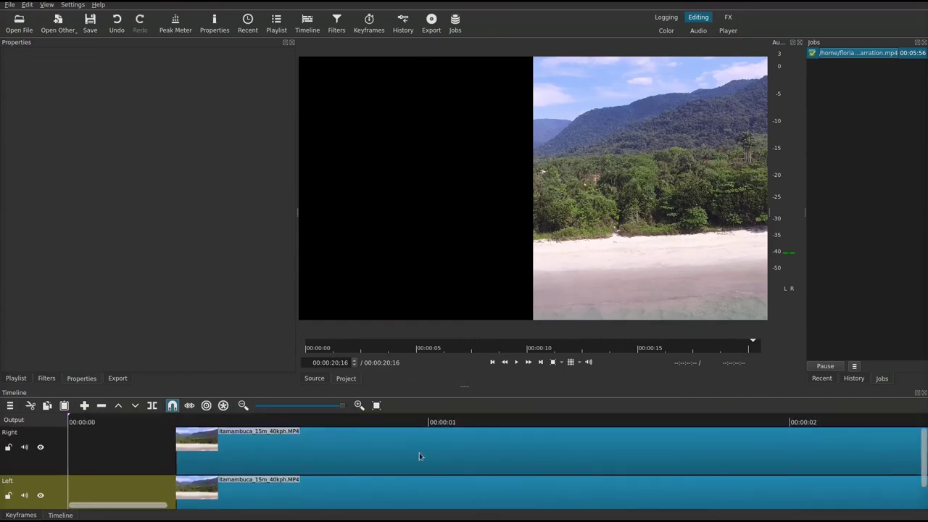
pyautogui.click(262, 459)
pyautogui.moveTo(234, 450); pyautogui.dragTo(116, 453)
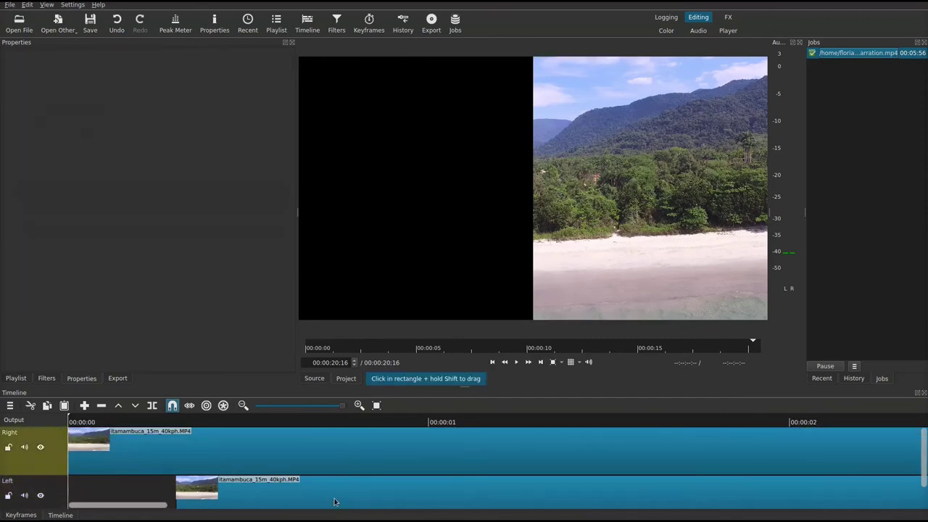
pyautogui.moveTo(289, 501); pyautogui.dragTo(186, 498)
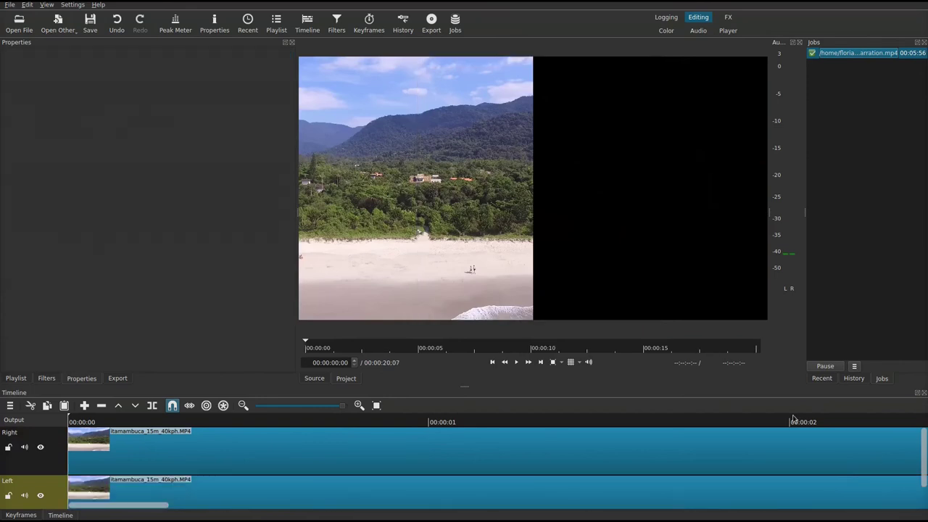